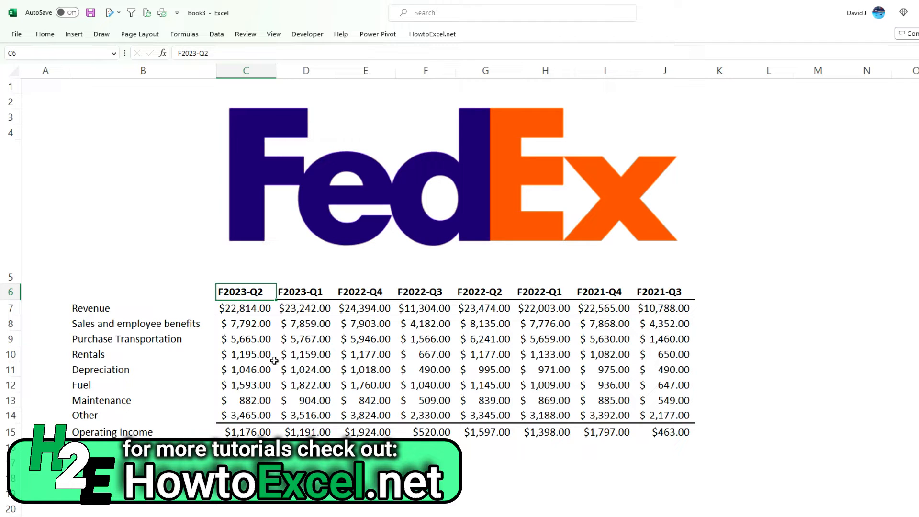
Inspect the F2023-Q2 revenue, the expense amounts below it and the Operating Income formula
{"action": "left_click", "coordinate": [247, 312]}
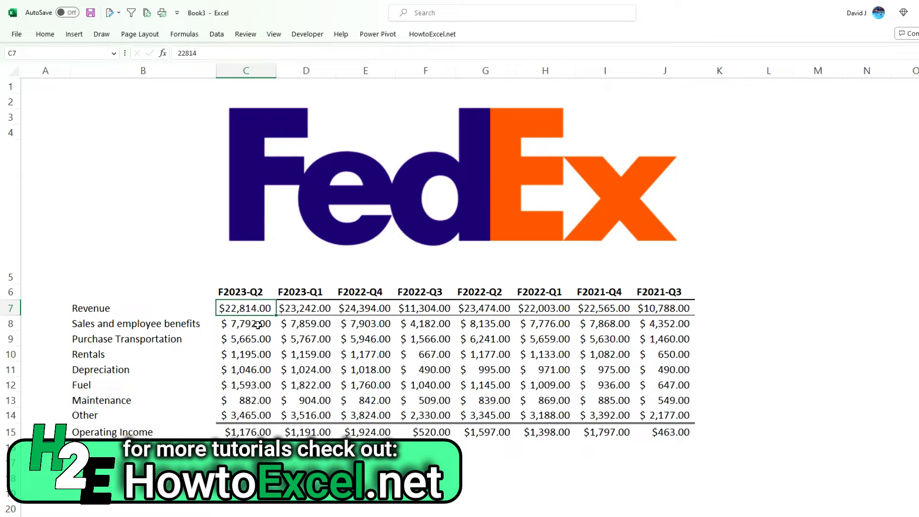
{"action": "left_click_drag", "start_coordinate": [258, 324], "coordinate": [257, 430]}
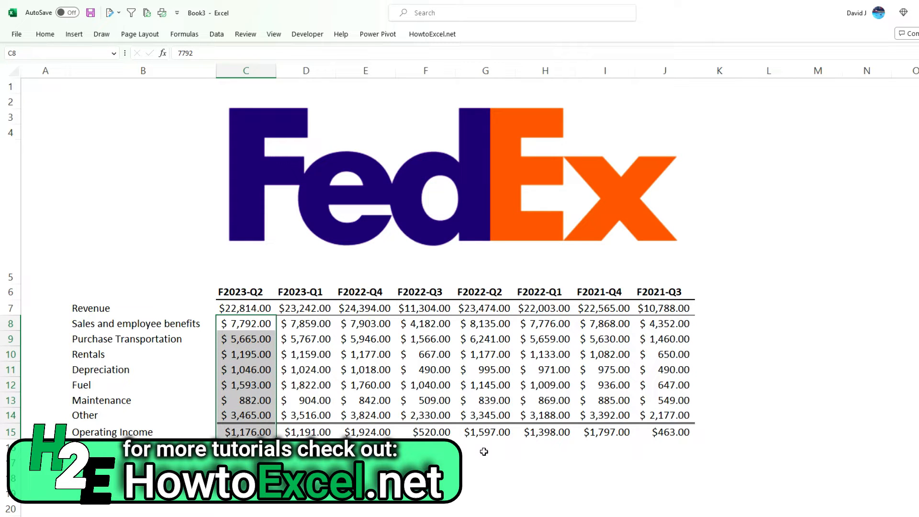
{"action": "left_click", "coordinate": [265, 430]}
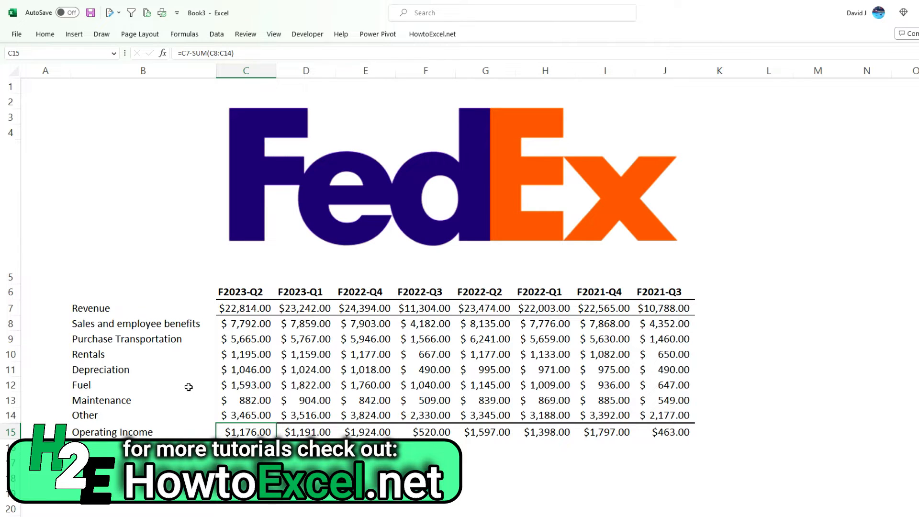
Copy the row labels from Sales and employee benefits through Operating Income (B8:B15) to the cells starting at B19
{"action": "scroll", "coordinate": [189, 384], "scroll_direction": "down", "scroll_amount": 2}
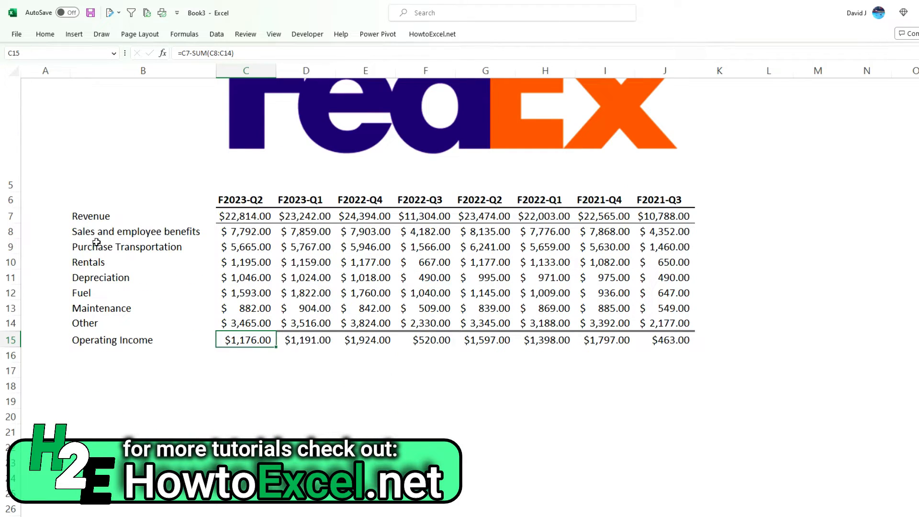
{"action": "left_click_drag", "start_coordinate": [96, 233], "coordinate": [106, 341]}
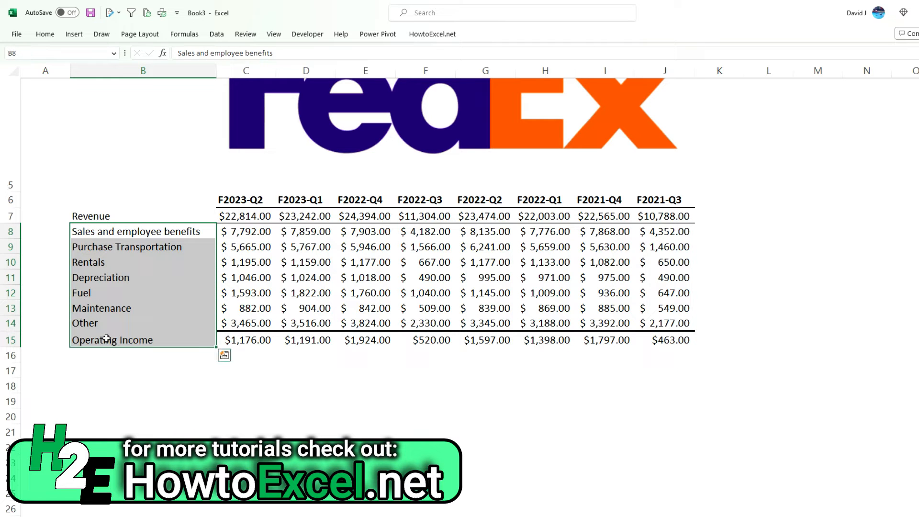
{"action": "key", "text": "ctrl+c"}
{"action": "left_click_drag", "start_coordinate": [106, 400], "coordinate": [109, 409]}
{"action": "key", "text": "ctrl+v"}
Copy the quarter headers F2023-Q2 through F2021-Q3 from C6:J6 to the row starting at C18
{"action": "left_click", "coordinate": [211, 383]}
{"action": "left_click_drag", "start_coordinate": [252, 202], "coordinate": [644, 203]}
{"action": "key", "text": "ctrl+c"}
{"action": "left_click", "coordinate": [236, 386]}
{"action": "key", "text": "ctrl+v"}
{"action": "key", "text": "Escape"}
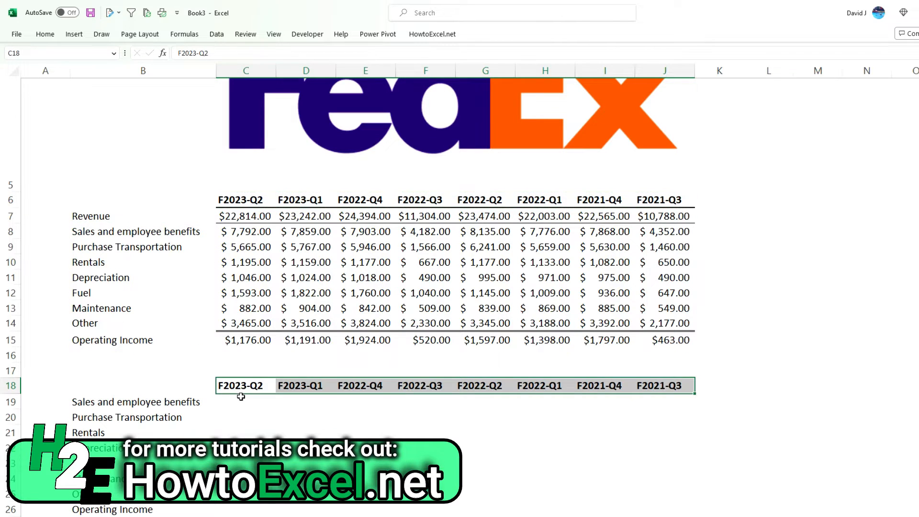
Enter the formula =C8/C7 in C19 to calculate sales and employee benefits as a share of revenue
{"action": "left_click", "coordinate": [235, 401]}
{"action": "scroll", "coordinate": [321, 429], "scroll_direction": "down", "scroll_amount": 1}
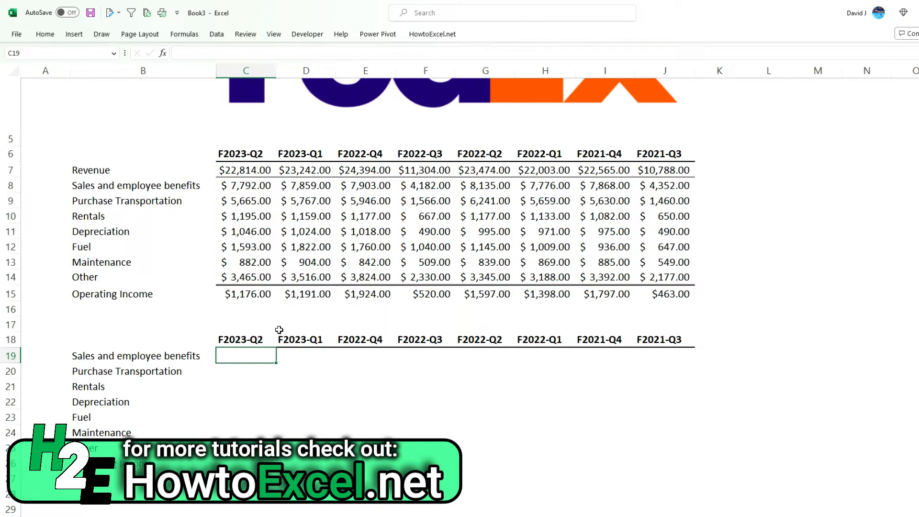
{"action": "type", "text": "="}
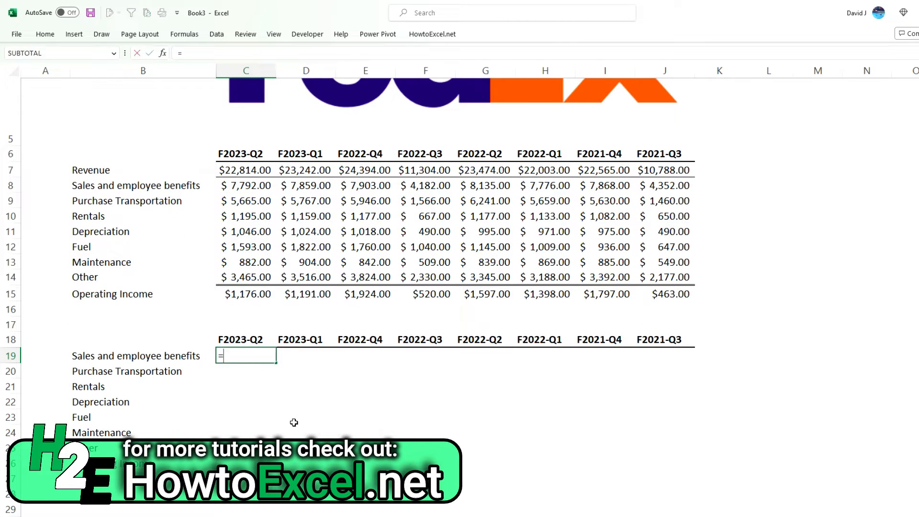
{"action": "left_click", "coordinate": [248, 188]}
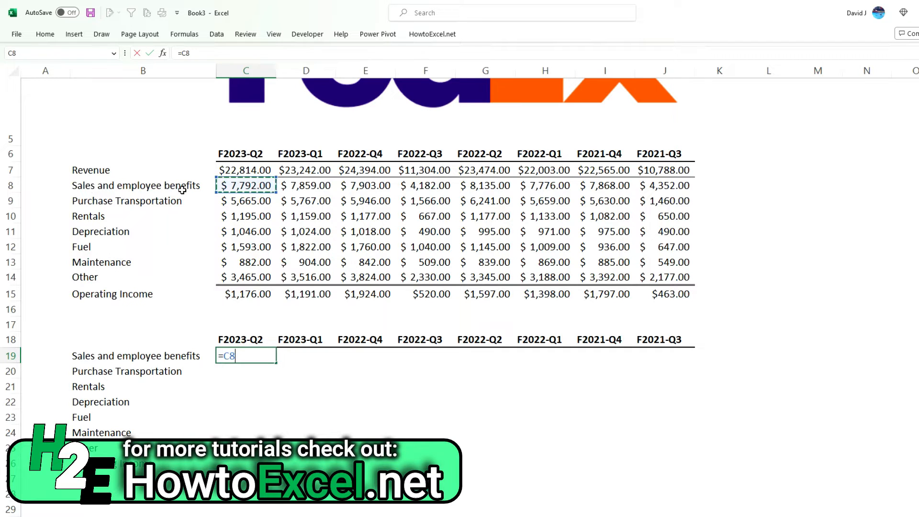
{"action": "type", "text": "/"}
{"action": "left_click", "coordinate": [244, 170]}
{"action": "key", "text": "Return"}
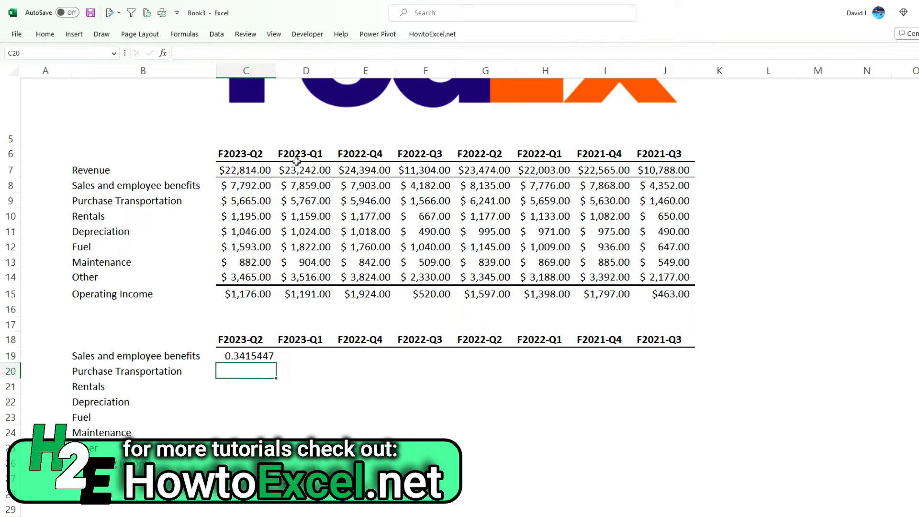
Format C19 as a percentage and center its value
{"action": "key", "text": "Up"}
{"action": "left_click", "coordinate": [44, 34]}
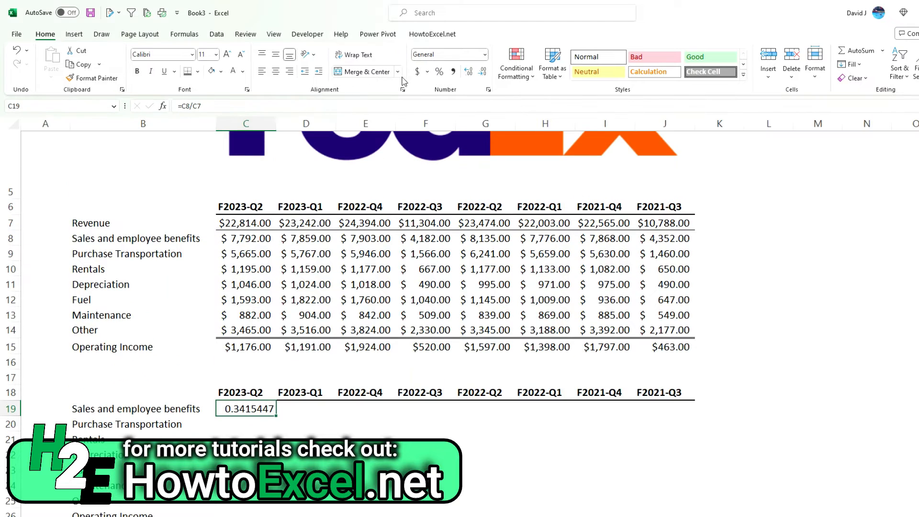
{"action": "left_click", "coordinate": [438, 72]}
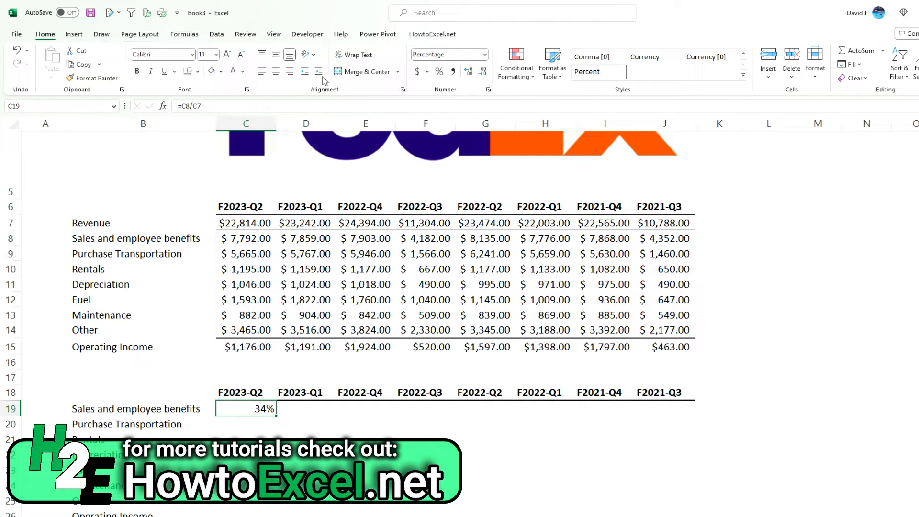
{"action": "left_click", "coordinate": [275, 71]}
{"action": "scroll", "coordinate": [287, 326], "scroll_direction": "down", "scroll_amount": 1}
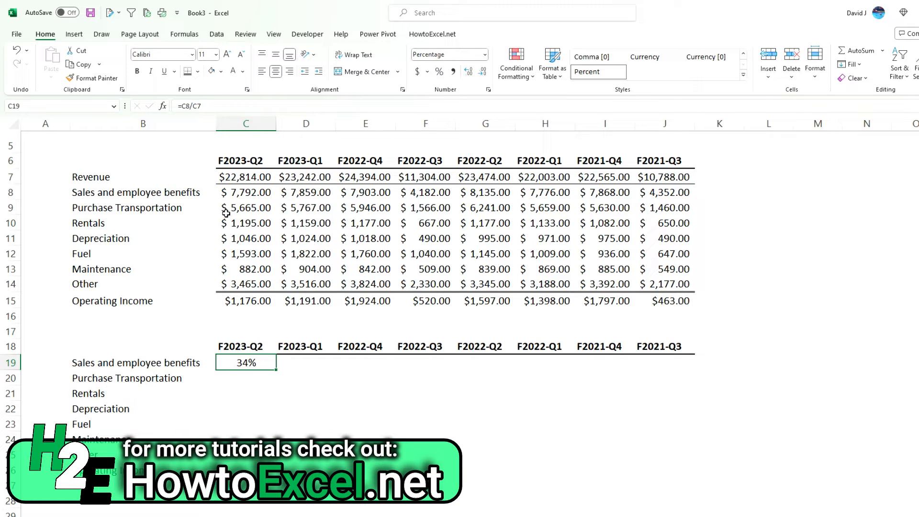
Lock the revenue row in C19's formula as =C8/C$7 and fill the formula across C19:J26
{"action": "left_click", "coordinate": [197, 108]}
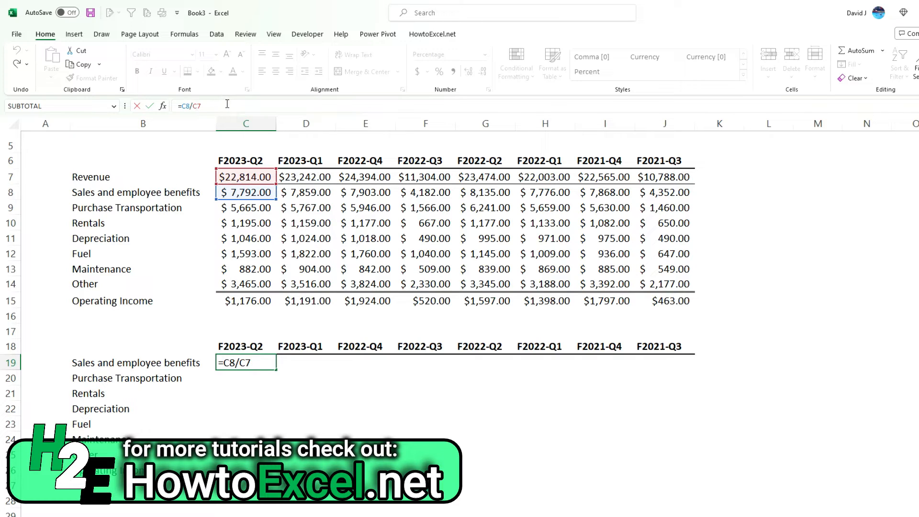
{"action": "key", "text": "F4"}
{"action": "key", "text": "F4"}
{"action": "key", "text": "Return"}
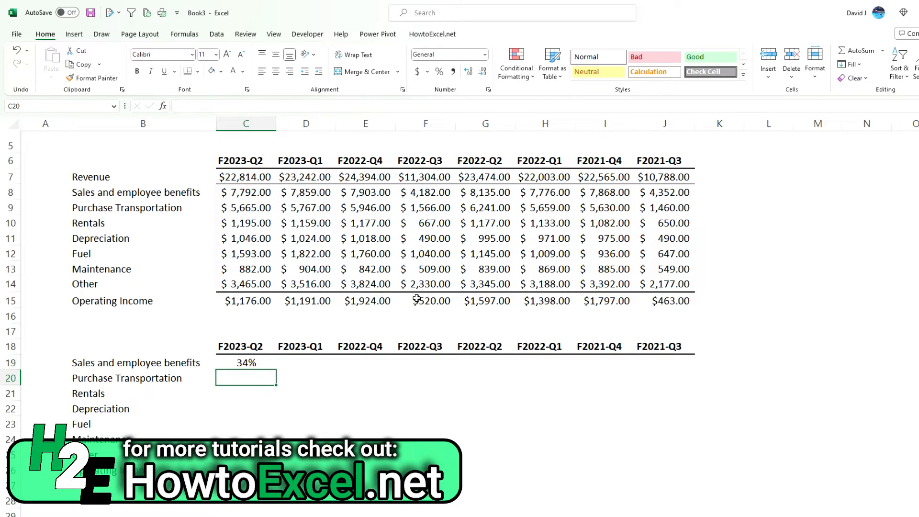
{"action": "left_click", "coordinate": [255, 365]}
{"action": "left_click_drag", "start_coordinate": [277, 371], "coordinate": [696, 474]}
Check the filled formulas for Rentals and Operating Income in the F2021-Q3 column
{"action": "left_click", "coordinate": [678, 391]}
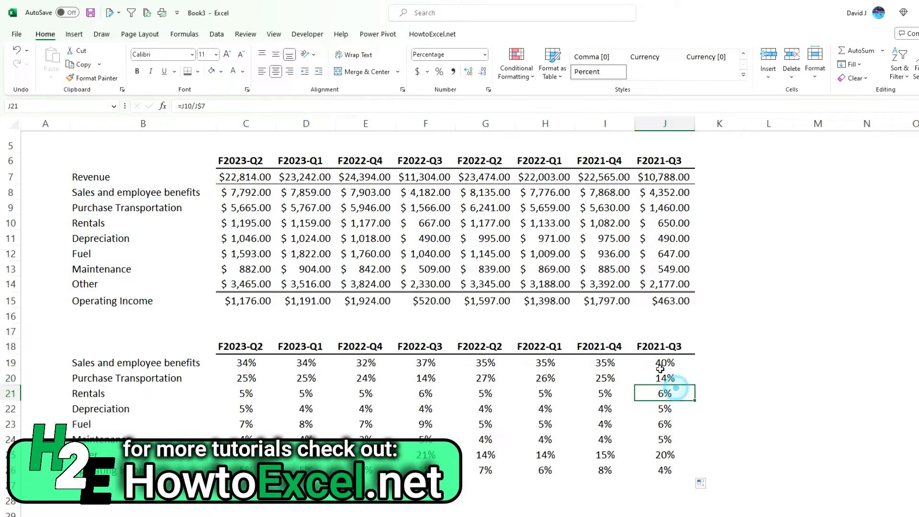
{"action": "left_click", "coordinate": [335, 107]}
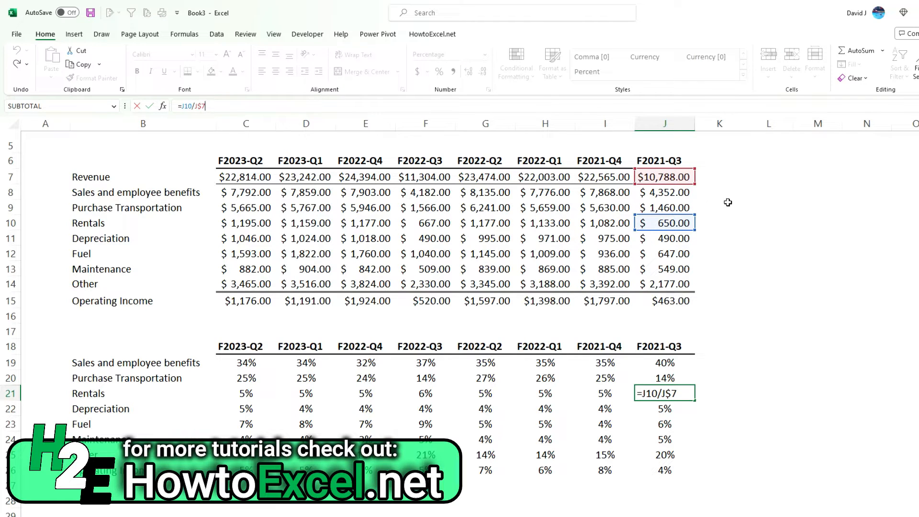
{"action": "key", "text": "ctrl+Return"}
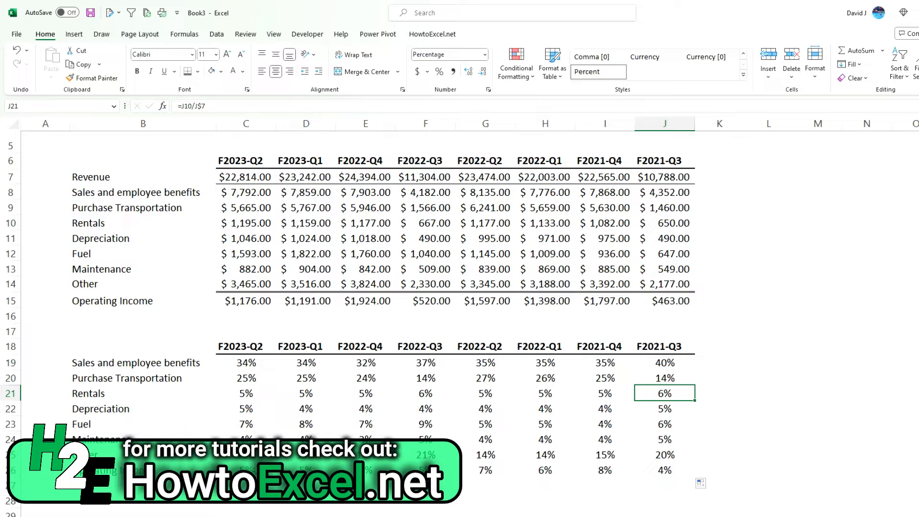
{"action": "left_click", "coordinate": [666, 471]}
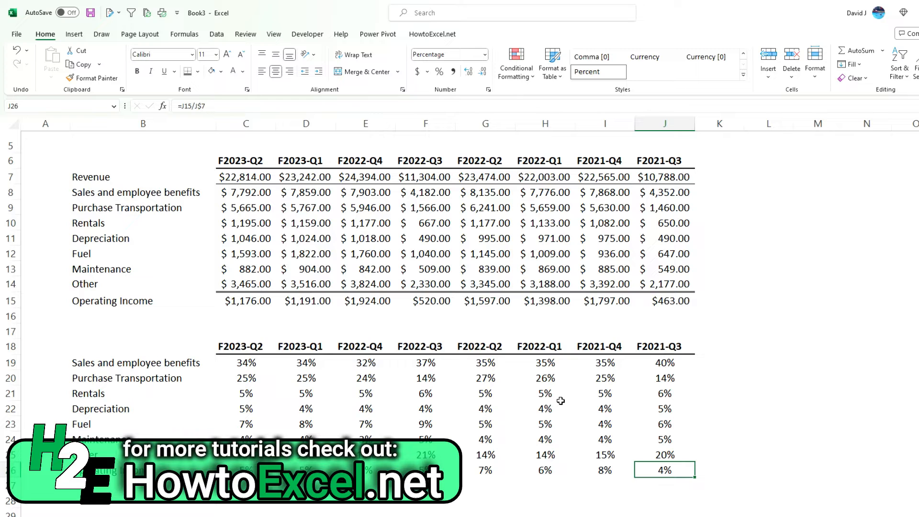
Insert a 100% Stacked Column chart with quarters as categories from the percentage table B18:J26
{"action": "mouse_move", "coordinate": [665, 470]}
{"action": "left_mouse_down"}
{"action": "mouse_move", "coordinate": [292, 426]}
{"action": "mouse_move", "coordinate": [129, 364]}
{"action": "mouse_move", "coordinate": [122, 348]}
{"action": "left_mouse_up"}
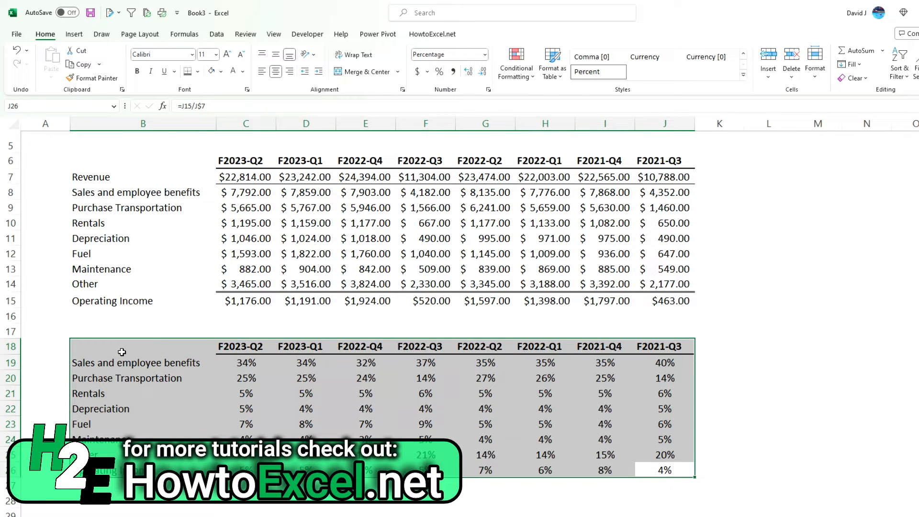
{"action": "left_click", "coordinate": [82, 37]}
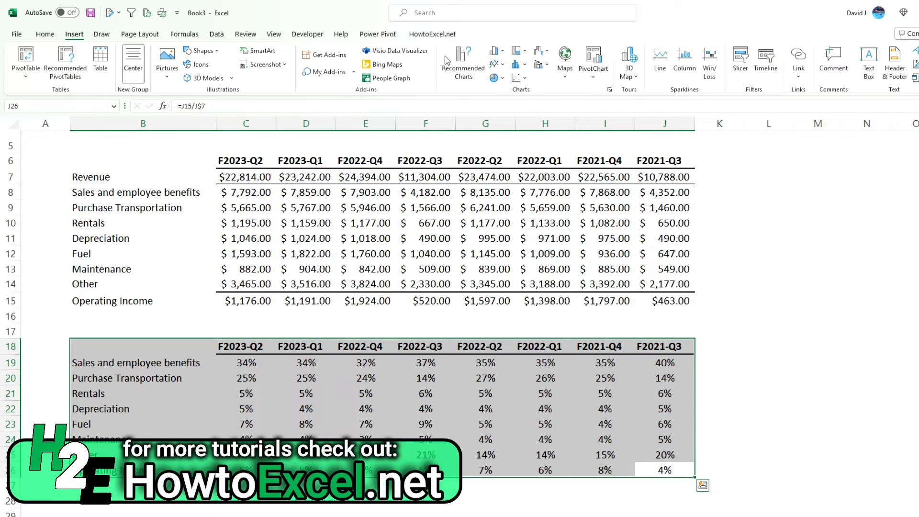
{"action": "left_click", "coordinate": [609, 90]}
{"action": "left_click", "coordinate": [436, 141]}
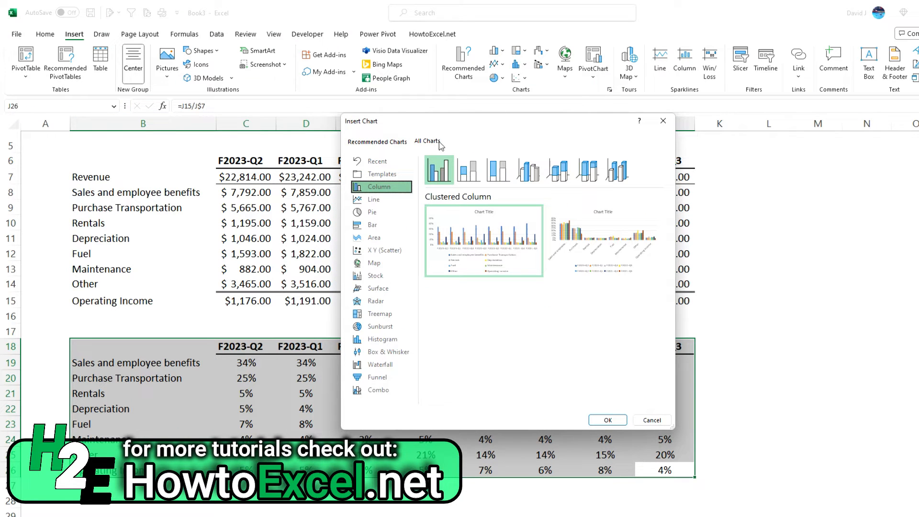
{"action": "left_click", "coordinate": [498, 169]}
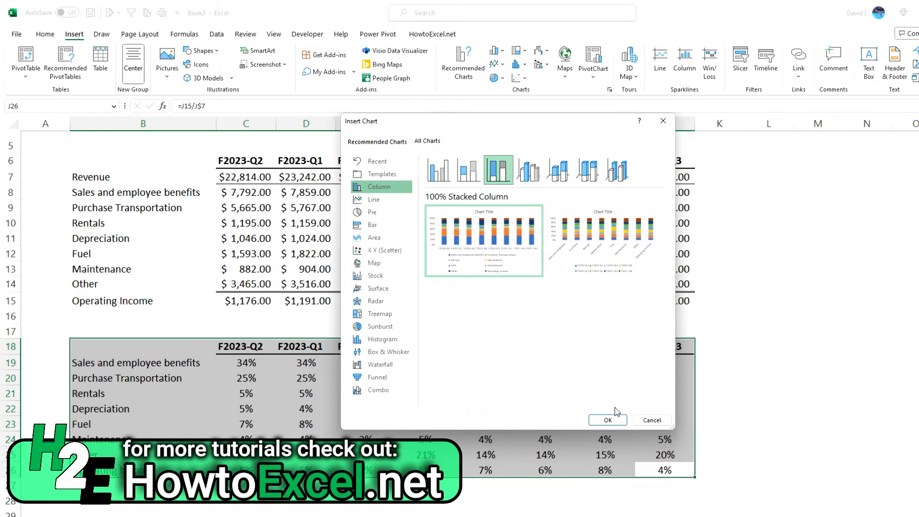
{"action": "left_click", "coordinate": [609, 419]}
Enlarge the chart and place it below the percentage table, spanning columns B to J from row 28
{"action": "left_click_drag", "start_coordinate": [609, 228], "coordinate": [411, 202]}
{"action": "left_click_drag", "start_coordinate": [508, 467], "coordinate": [761, 478]}
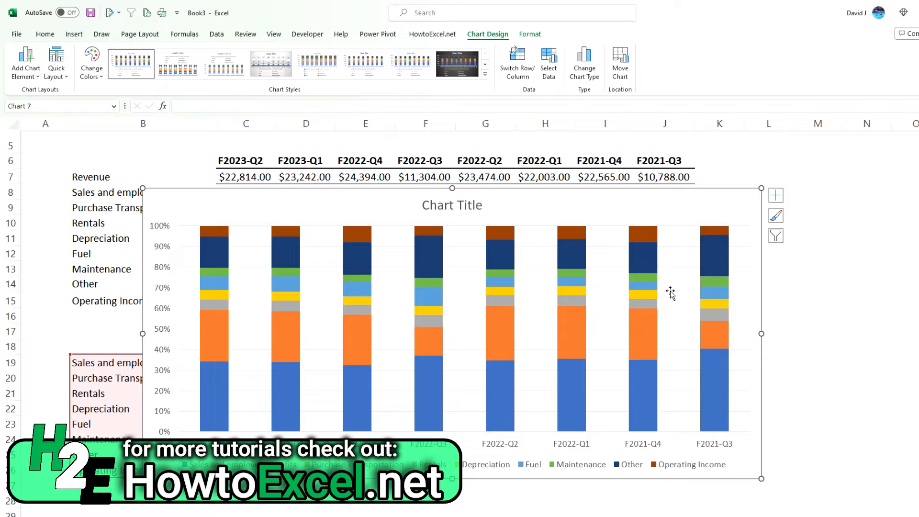
{"action": "scroll", "coordinate": [659, 297], "scroll_direction": "down", "scroll_amount": 1}
{"action": "left_click_drag", "start_coordinate": [592, 164], "coordinate": [506, 468]}
{"action": "scroll", "coordinate": [570, 332], "scroll_direction": "down", "scroll_amount": 5}
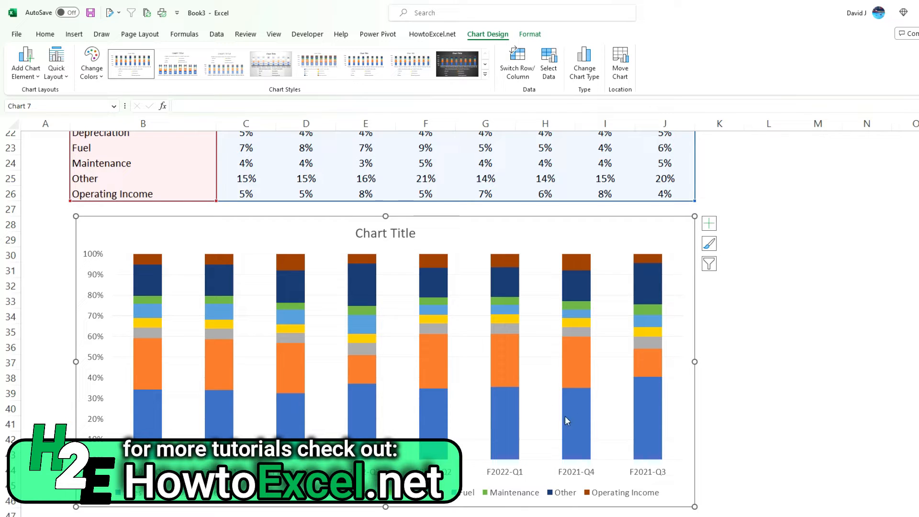
Bring up the options for the chart's Sales and employee benefits series
{"action": "right_click", "coordinate": [506, 424]}
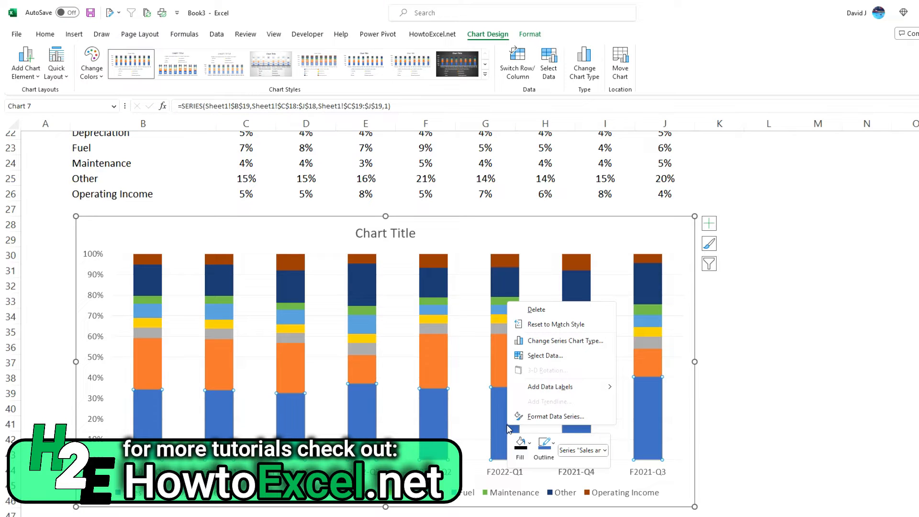